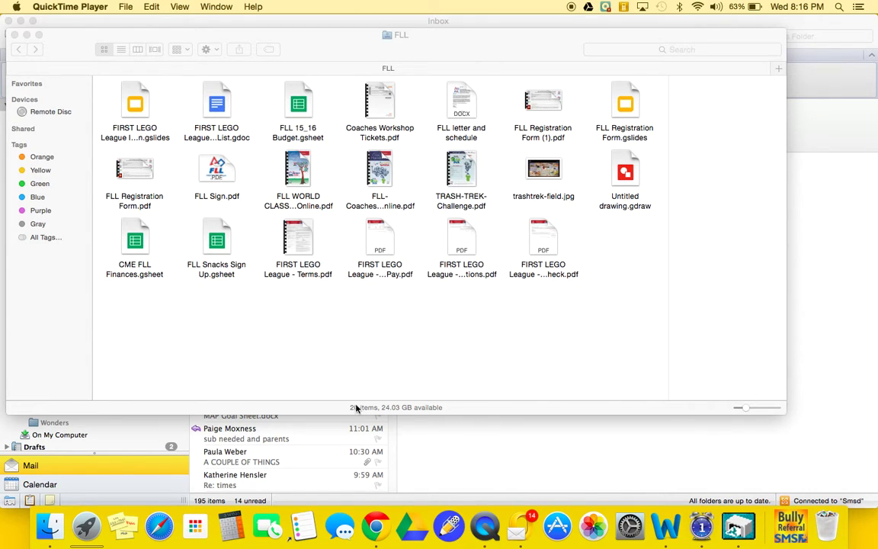
Step: Bring Chrome forward to show the Classroom assignment 'Final Copy of Personal Narrative'
{"action": "left_click", "coordinate": [374, 524]}
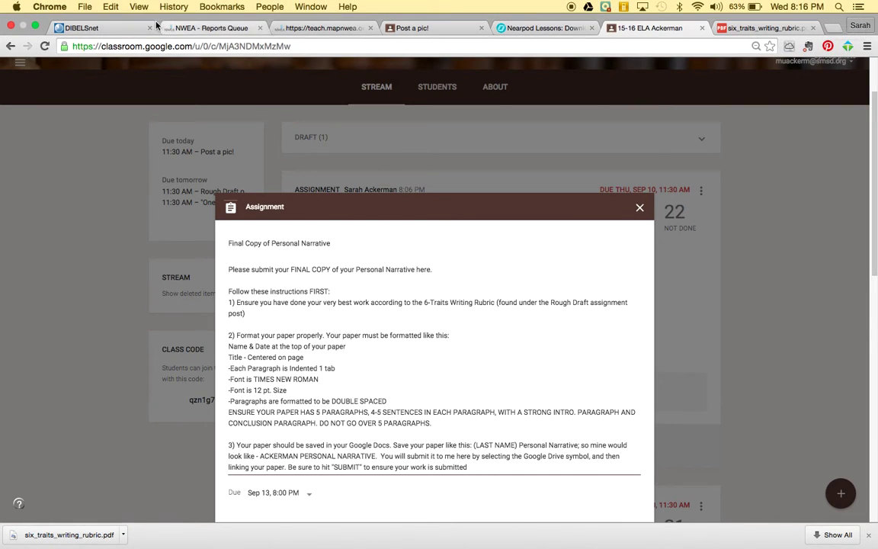
Step: Close the DIBELSnet, NWEA and teach.mapnwea tabs and open the Google apps list for Drive
{"action": "left_click", "coordinate": [149, 27]}
{"action": "left_click", "coordinate": [150, 27]}
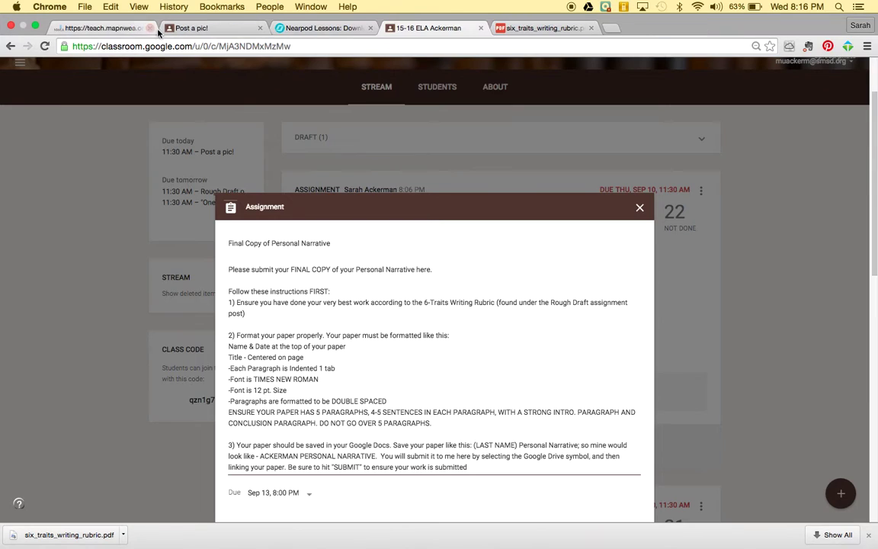
{"action": "left_click", "coordinate": [149, 28]}
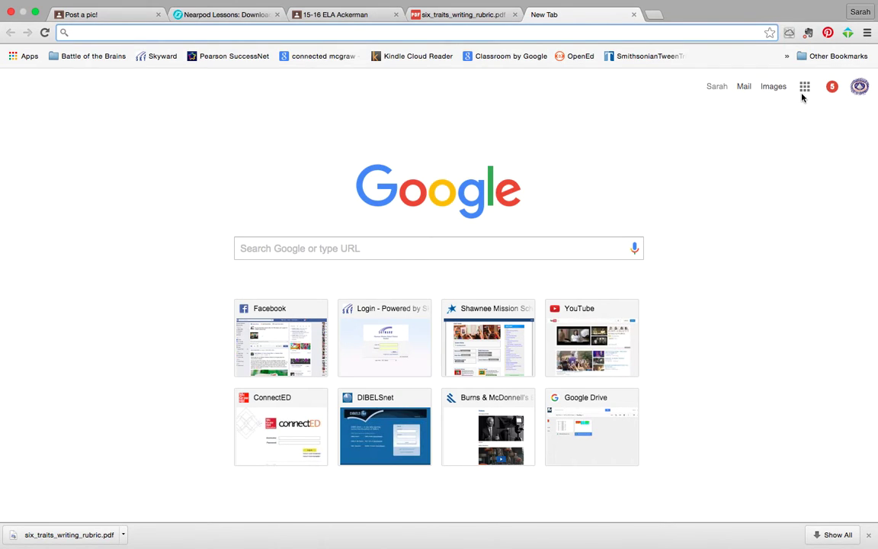
{"action": "left_click", "coordinate": [805, 86]}
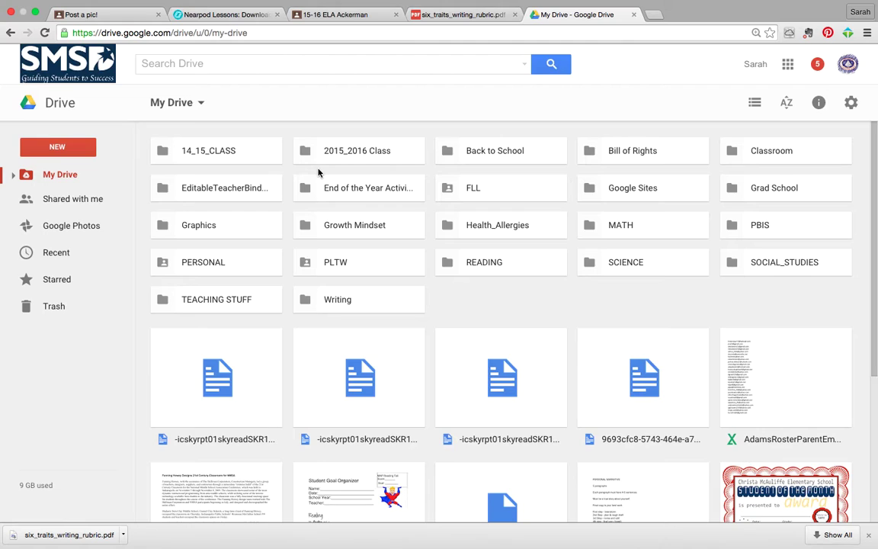
Step: In the READING folder, start a new blank Google Docs file
{"action": "double_click", "coordinate": [476, 264]}
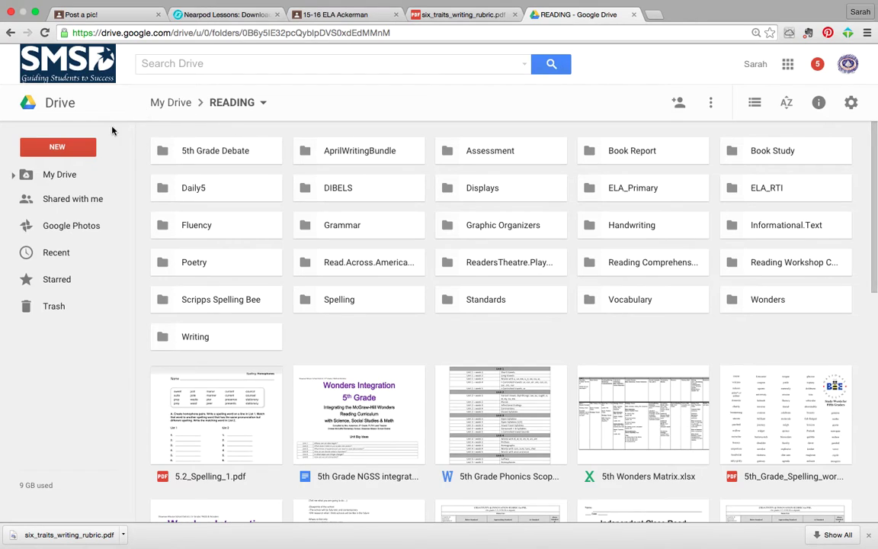
{"action": "left_click", "coordinate": [77, 153]}
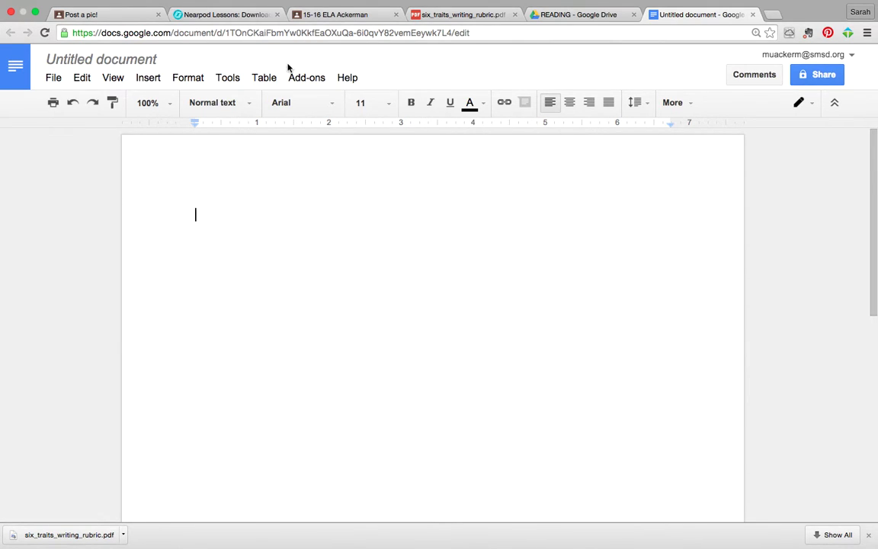
Step: Retitle the Untitled document as 'Ackerman Personal Narrative'
{"action": "left_click", "coordinate": [101, 59]}
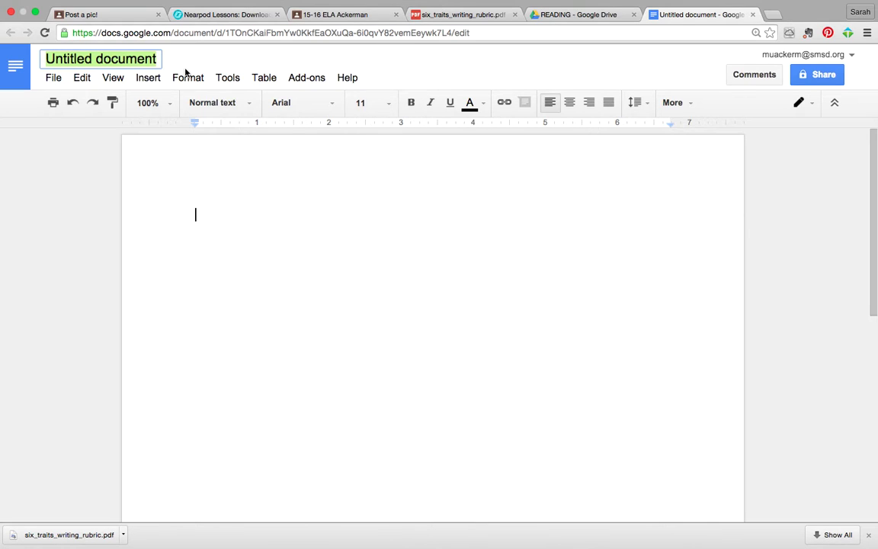
{"action": "type", "text": "Ackerman"}
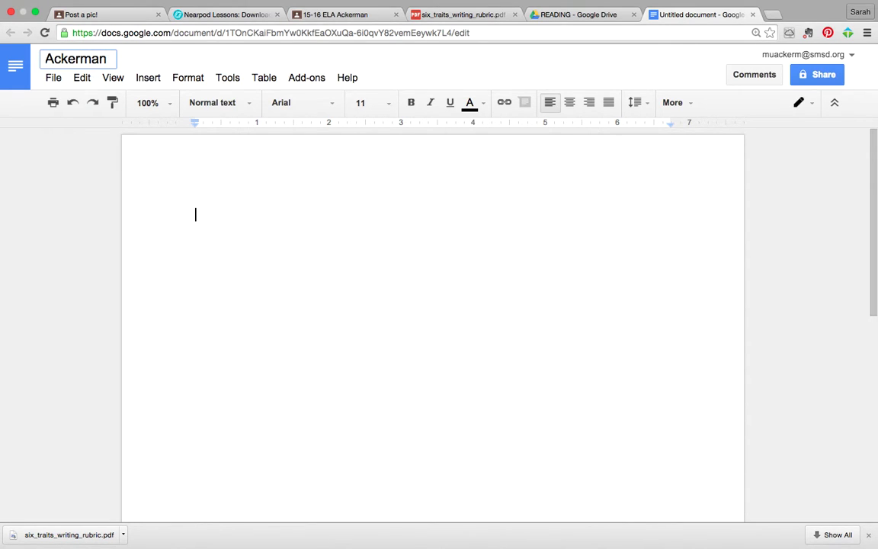
{"action": "type", "text": " Person"}
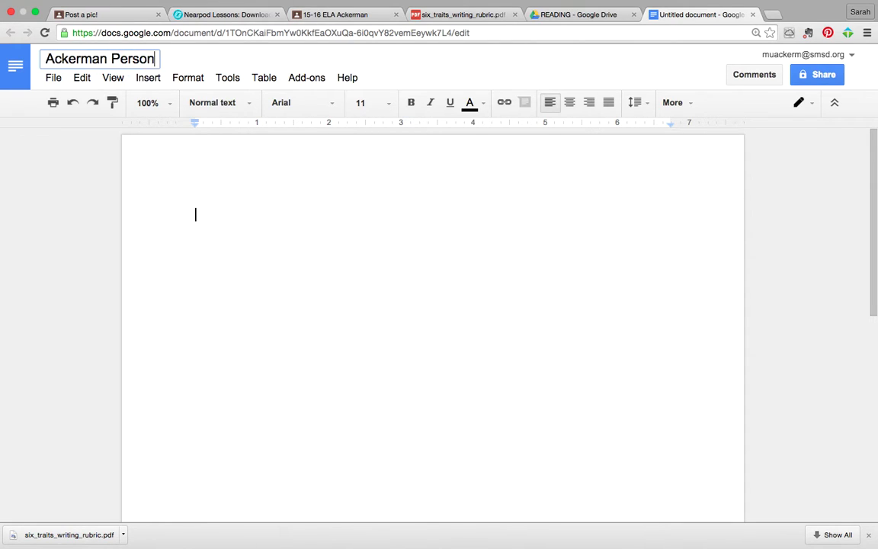
{"action": "type", "text": "al Narrative"}
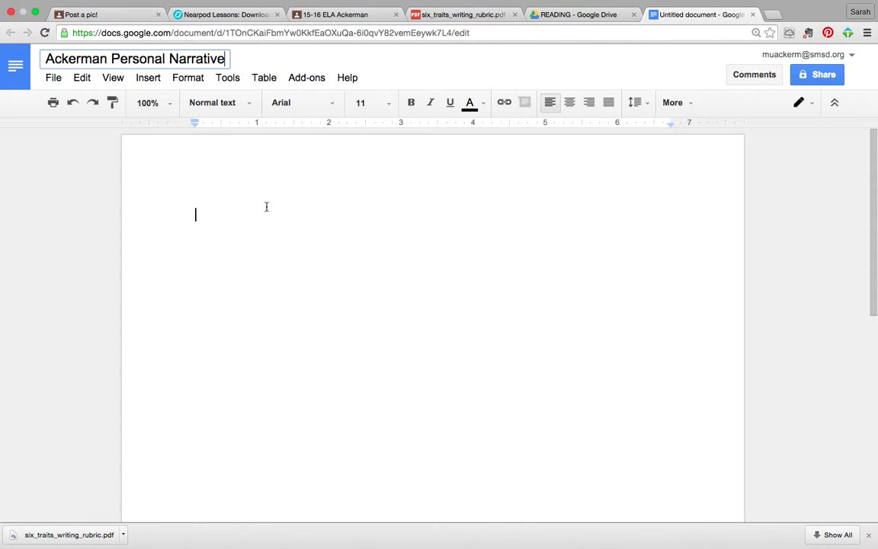
Step: Type the writer's name and 'Wednesday, September 9, 2015' on separate lines, followed by a blank line
{"action": "left_click", "coordinate": [195, 200]}
{"action": "key", "text": "Return"}
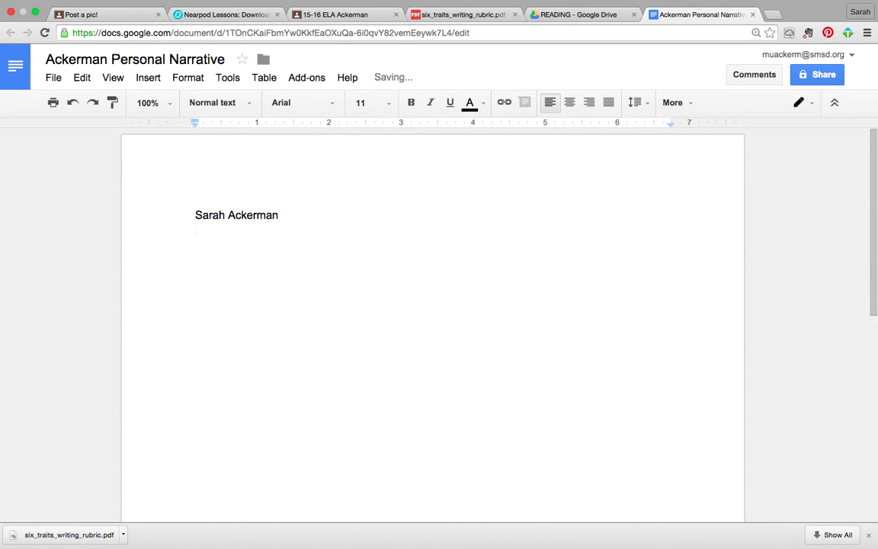
{"action": "type", "text": "Wednesday, Sep"}
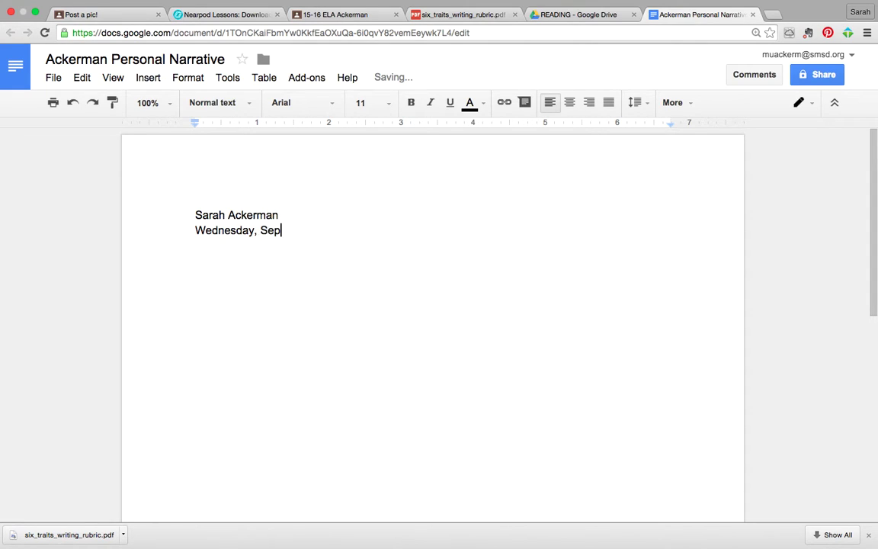
{"action": "type", "text": "tember 9, 2015"}
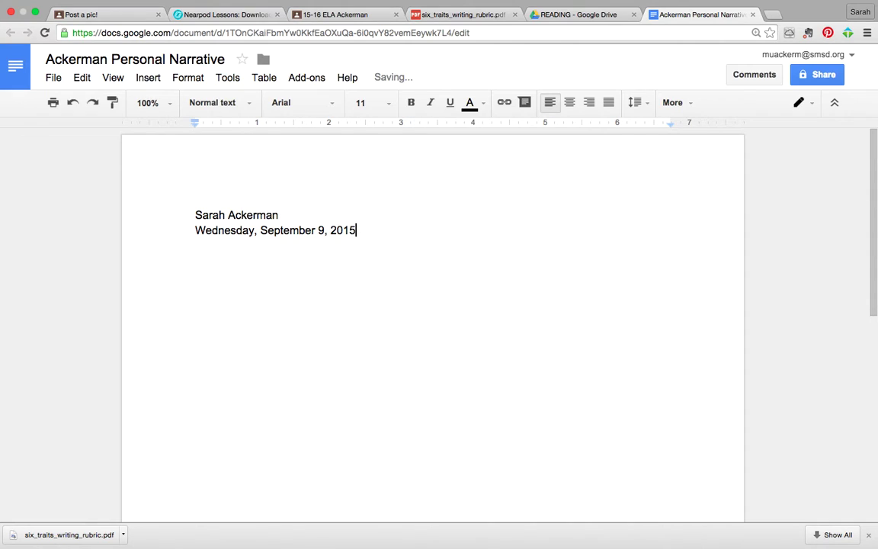
{"action": "key", "text": "Return"}
{"action": "key", "text": "BackSpace"}
{"action": "key", "text": "Return"}
{"action": "key", "text": "Return"}
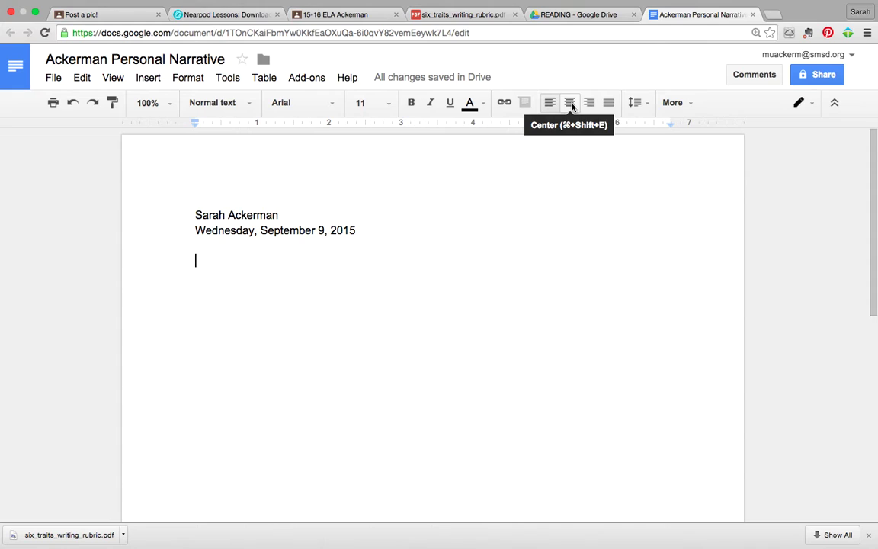
Step: Type the centered title 'Hair Dye Disaster!' and add two empty lines beneath it
{"action": "left_click", "coordinate": [570, 104]}
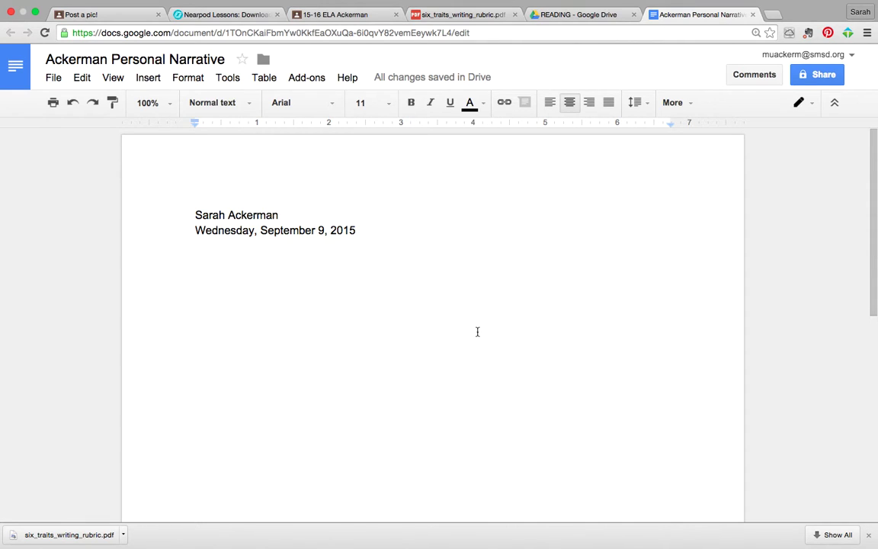
{"action": "type", "text": "H"}
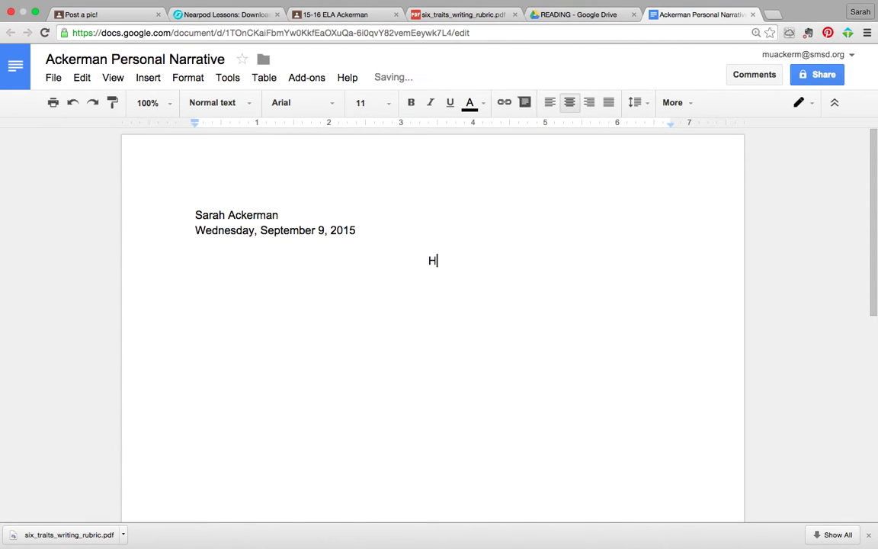
{"action": "type", "text": "air Dye Disaster!"}
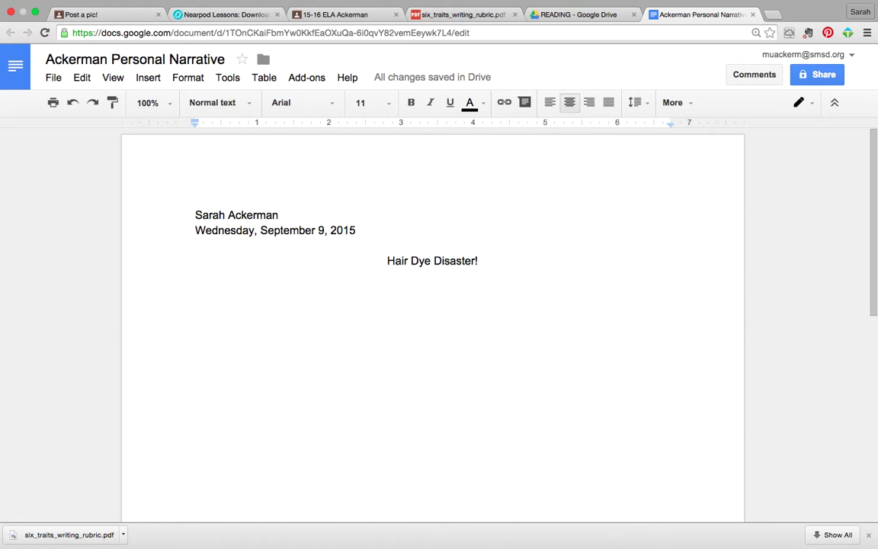
{"action": "key", "text": "Return"}
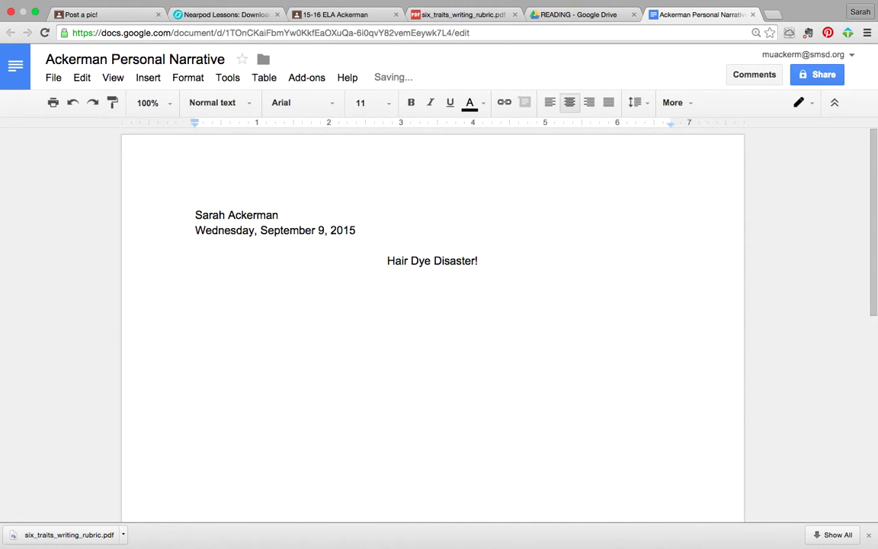
{"action": "key", "text": "Return"}
Step: Left-align the line below the title and set the name, date and title lines to Times New Roman
{"action": "left_click", "coordinate": [550, 102]}
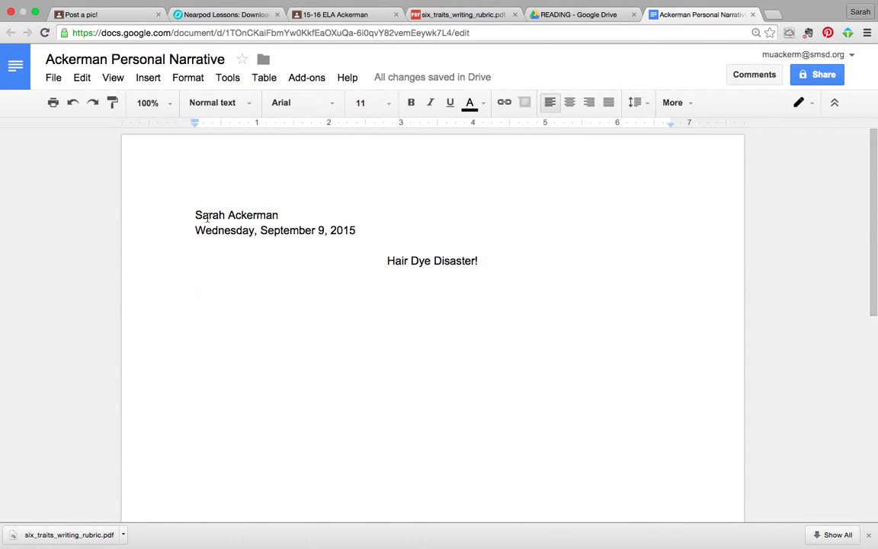
{"action": "left_click_drag", "start_coordinate": [196, 216], "coordinate": [364, 435]}
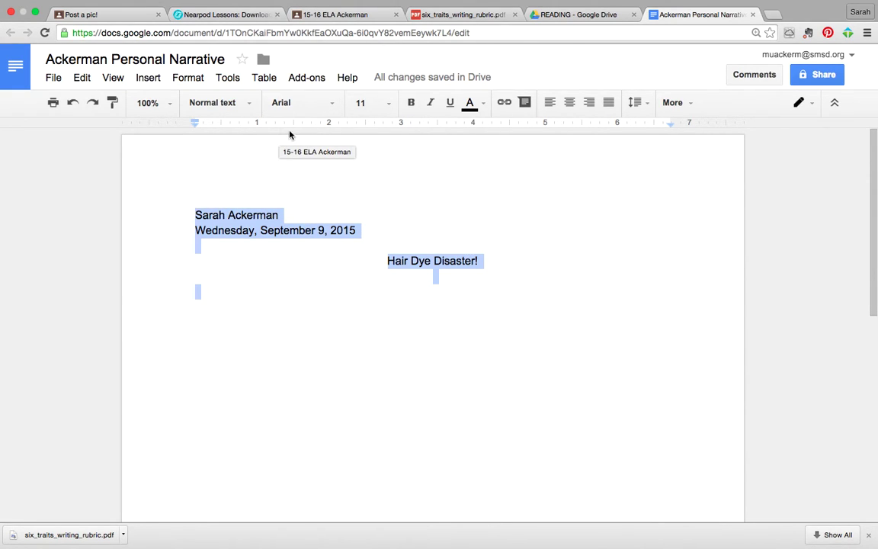
{"action": "left_click", "coordinate": [333, 103]}
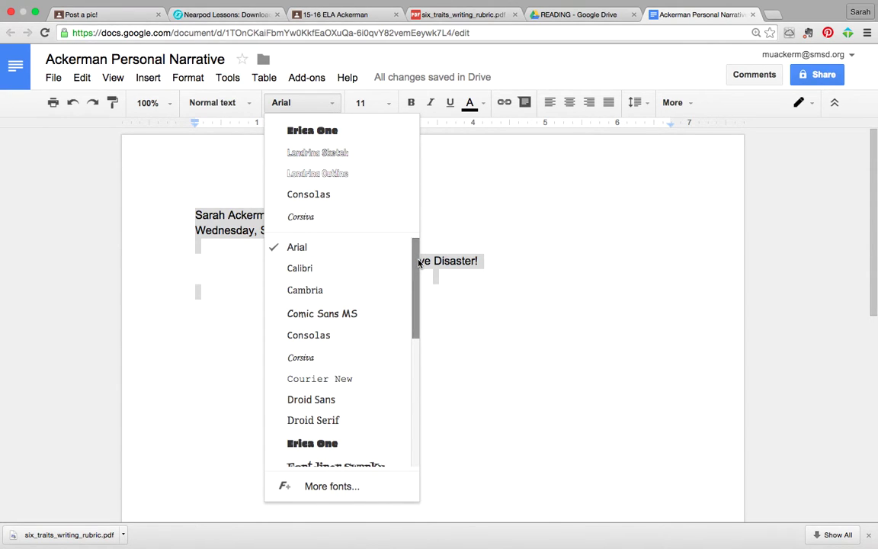
{"action": "left_click_drag", "start_coordinate": [418, 263], "coordinate": [410, 409]}
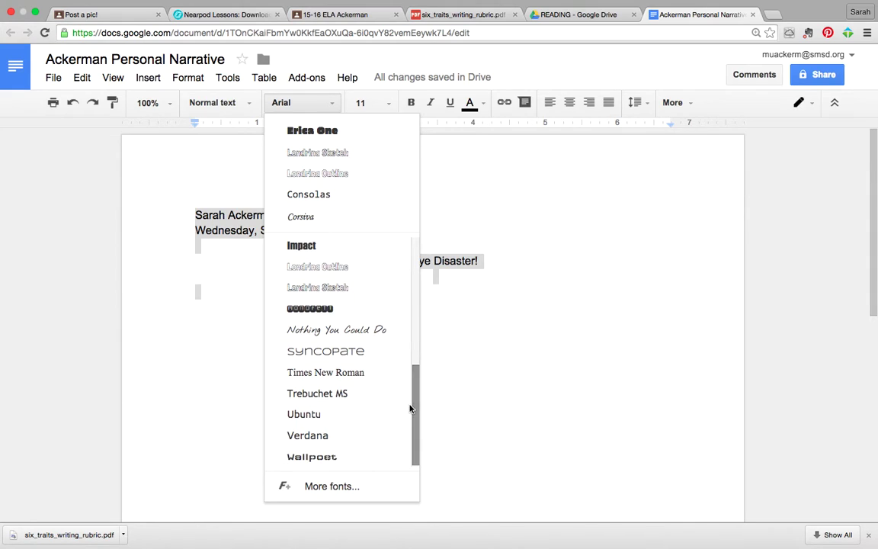
{"action": "left_click", "coordinate": [371, 374]}
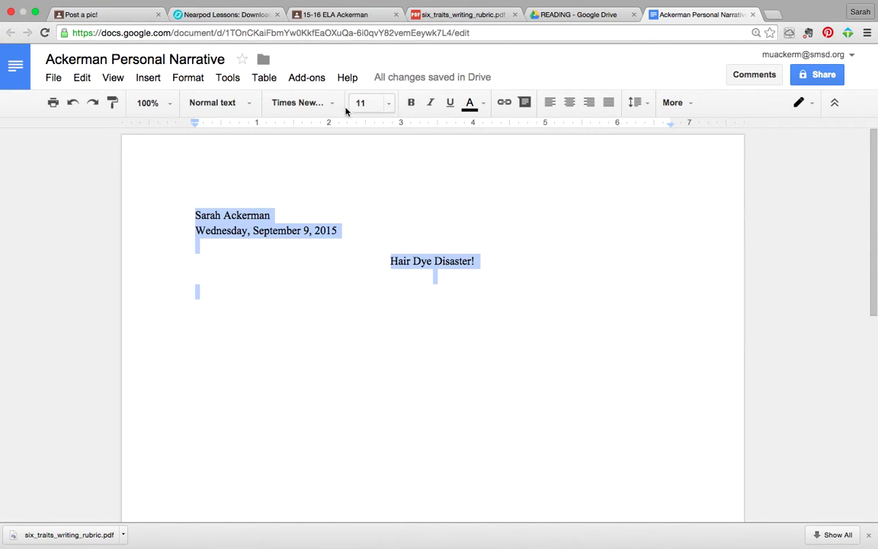
Step: Change the selected heading lines to 12-point font size
{"action": "left_click", "coordinate": [389, 104]}
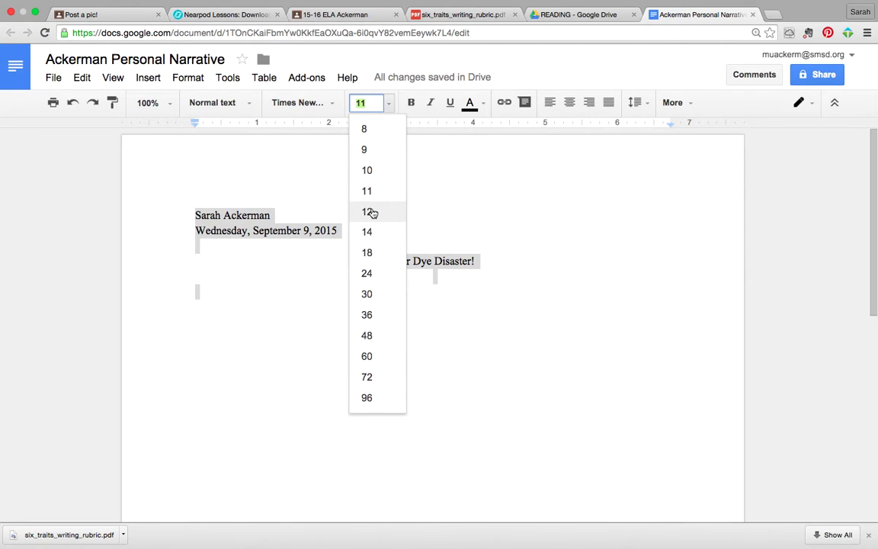
{"action": "left_click", "coordinate": [368, 212]}
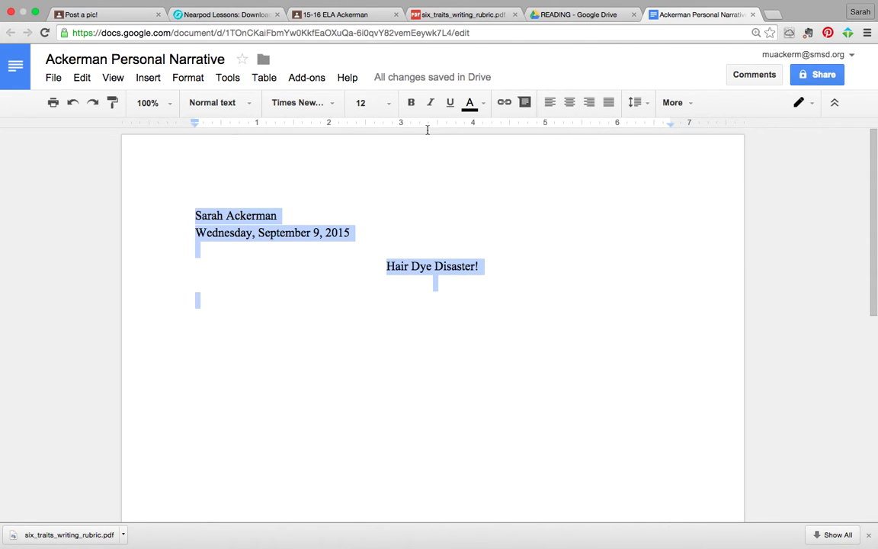
Step: Reveal the extra toolbar options, check the editing mode list, and deselect the text
{"action": "left_click", "coordinate": [691, 105]}
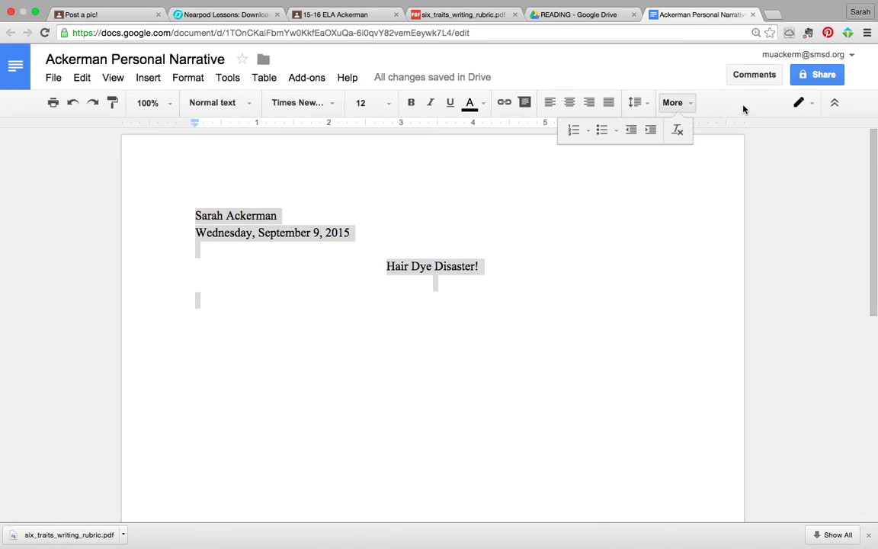
{"action": "left_click", "coordinate": [814, 105]}
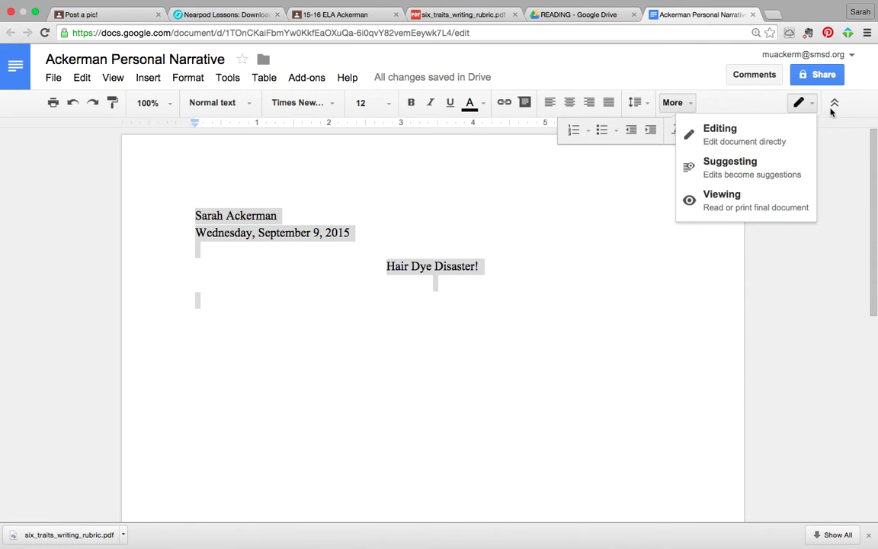
{"action": "left_click", "coordinate": [827, 112]}
{"action": "left_click", "coordinate": [779, 140]}
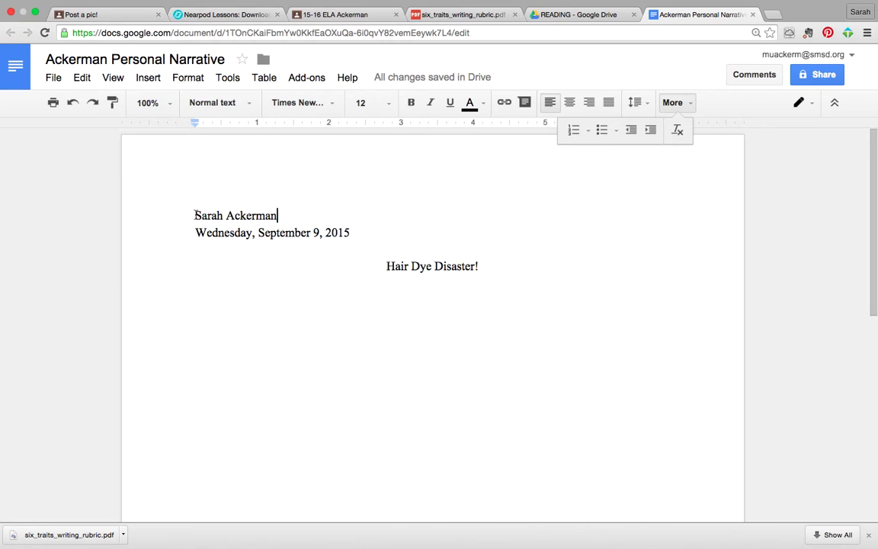
Step: Apply Double line spacing to the name, date and title lines
{"action": "left_click_drag", "start_coordinate": [192, 215], "coordinate": [330, 342]}
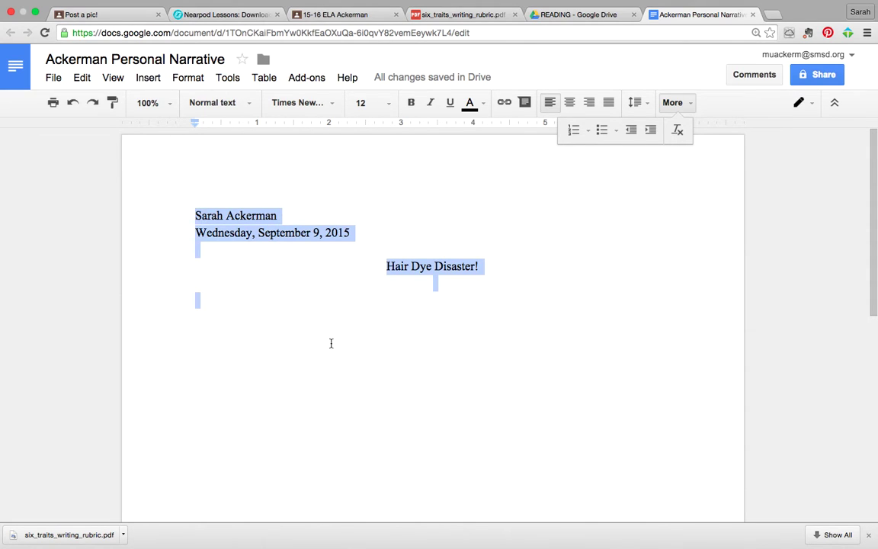
{"action": "left_click", "coordinate": [187, 78]}
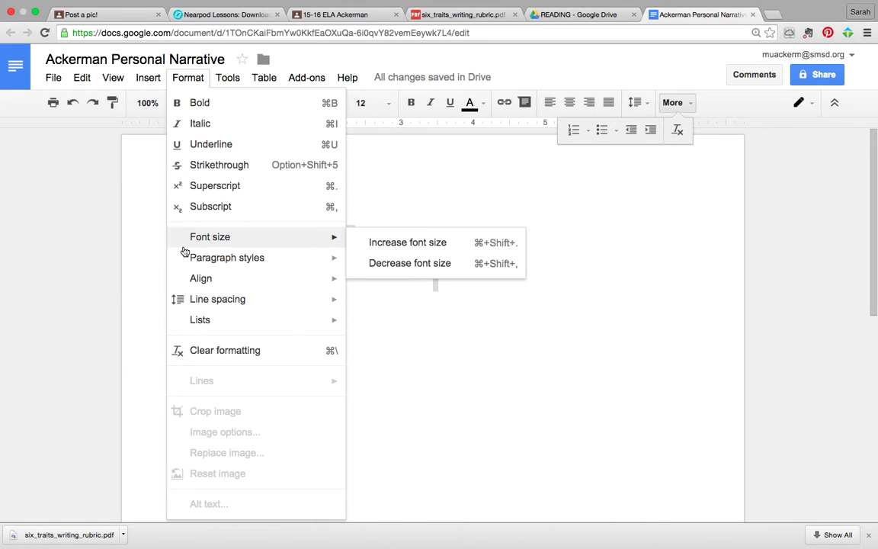
{"action": "mouse_move", "coordinate": [183, 305]}
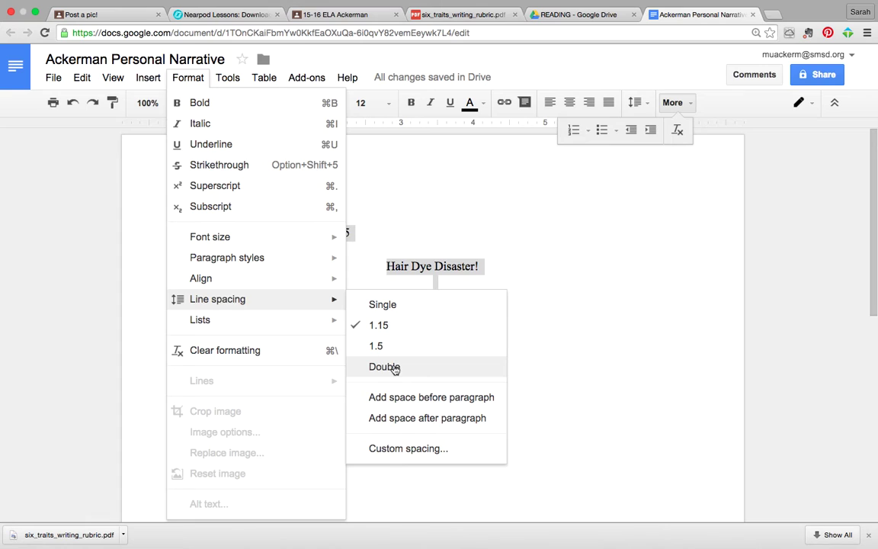
{"action": "left_click", "coordinate": [395, 369]}
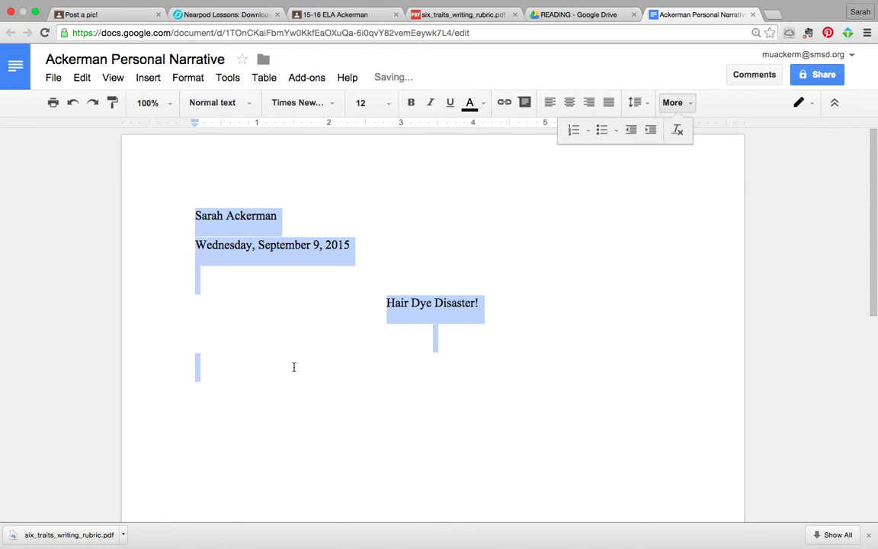
Step: Below the title, type the paragraph 'In the winter of 2010, a play was being set for performance…' ending 'was...me.'
{"action": "left_click", "coordinate": [198, 378]}
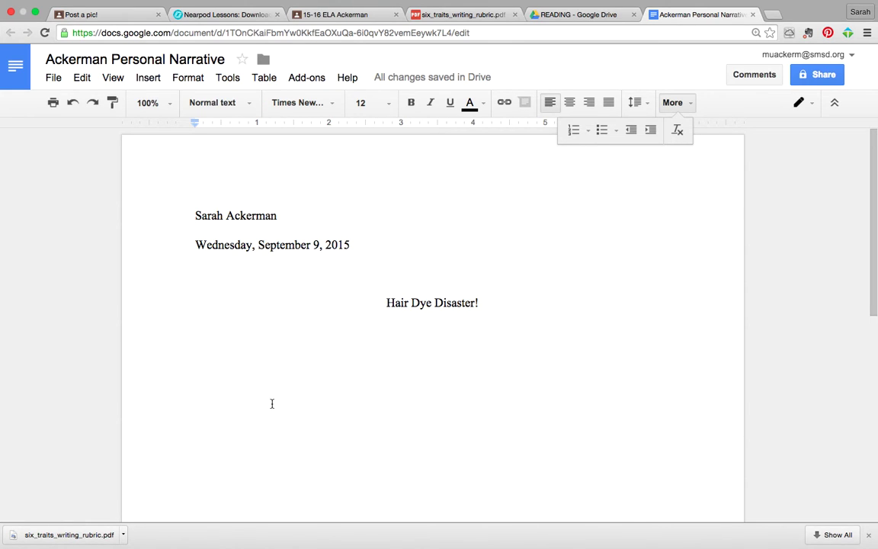
{"action": "type", "text": "In"}
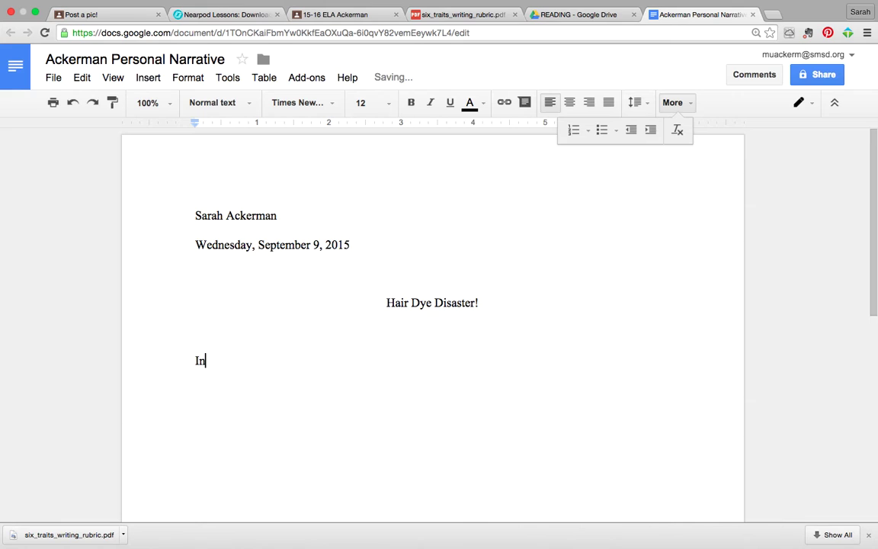
{"action": "type", "text": " the winter of 201"}
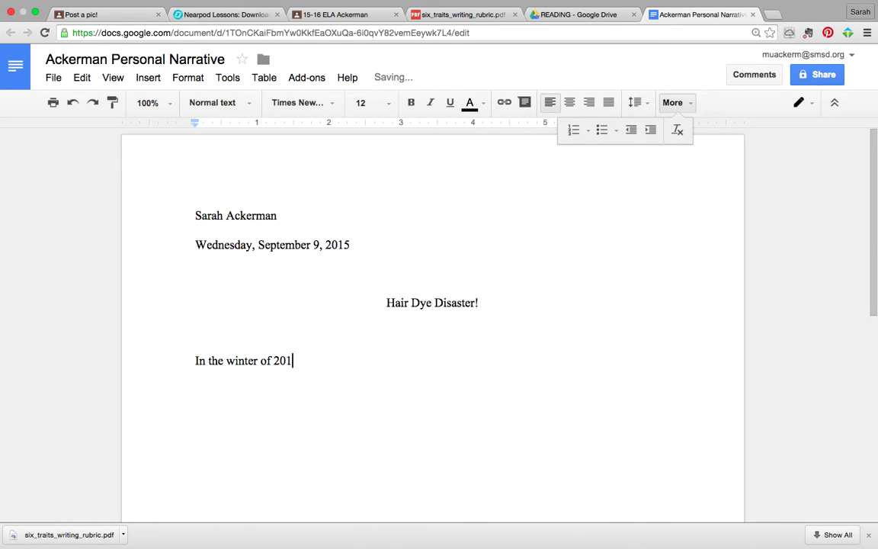
{"action": "type", "text": "0"}
{"action": "type", "text": ", a play was being set to"}
{"action": "key", "text": "BackSpace"}
{"action": "key", "text": "BackSpace"}
{"action": "key", "text": "BackSpace"}
{"action": "type", "text": "for performance by a rag-tag group of actors"}
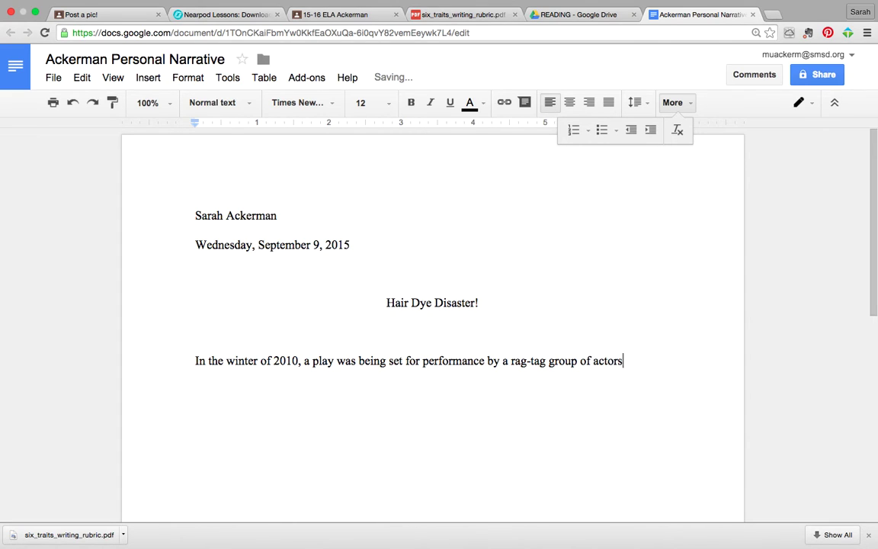
{"action": "type", "text": ", and led b"}
{"action": "type", "text": "y a "}
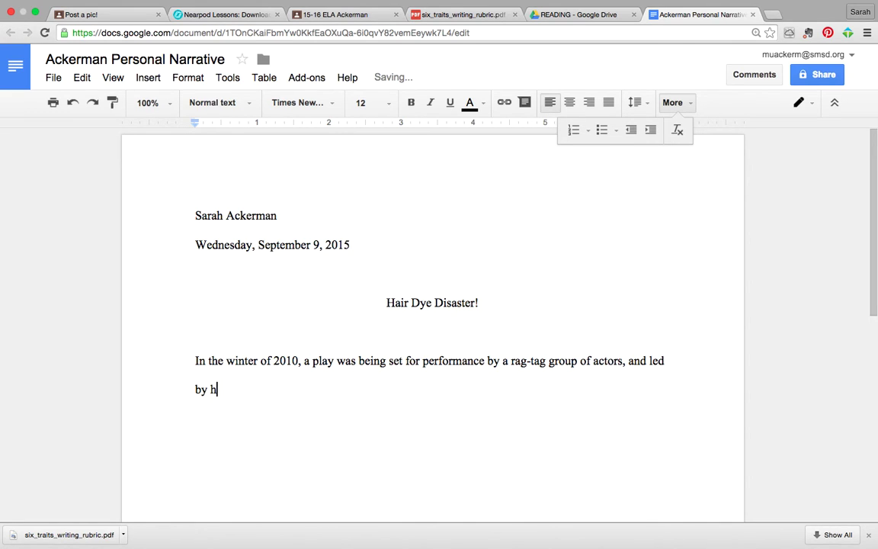
{"action": "type", "text": "stressed-out director"}
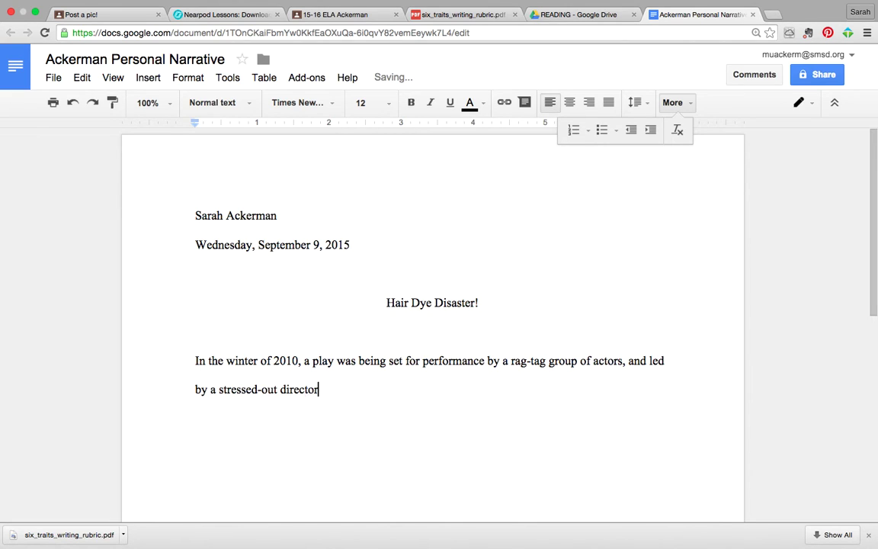
{"action": "type", "text": ". The director I"}
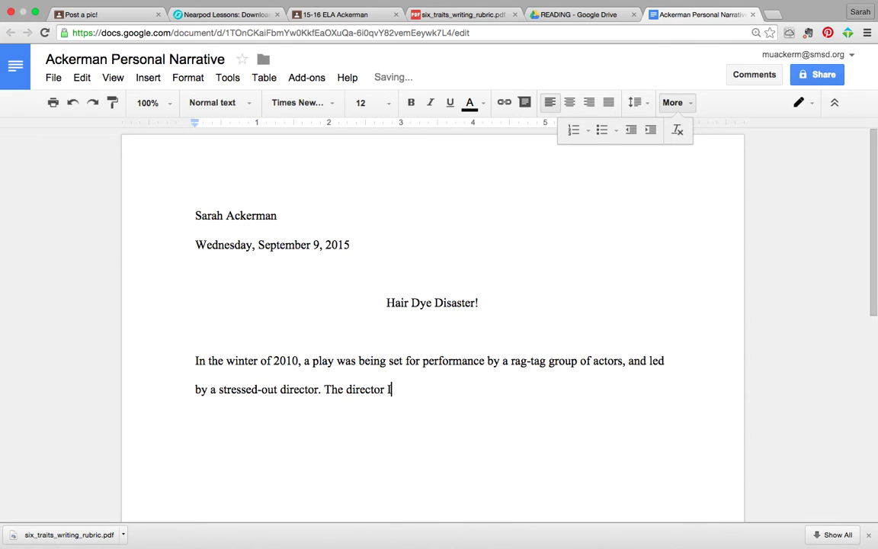
{"action": "type", "text": " speak of was...me."}
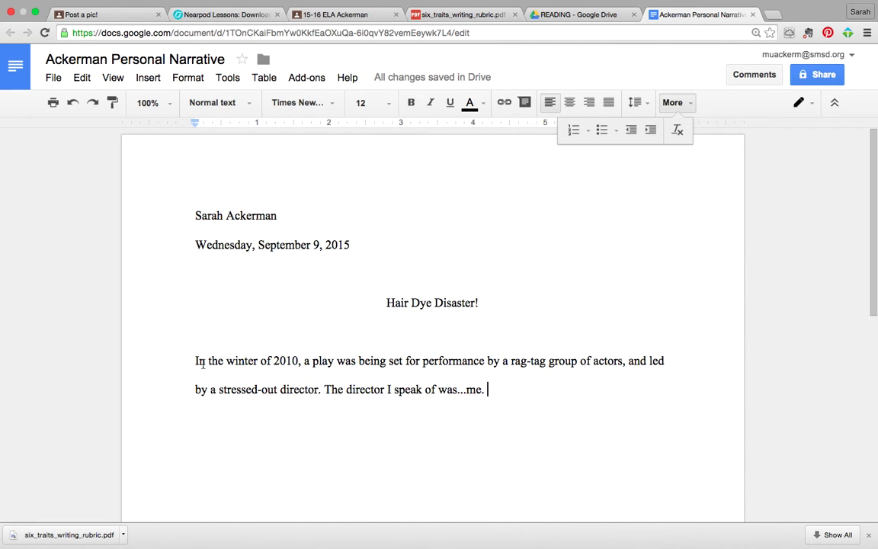
Step: Indent the first line of the 'In the winter of 2010' paragraph with a Tab
{"action": "left_click", "coordinate": [196, 360]}
{"action": "left_click", "coordinate": [196, 359]}
{"action": "key", "text": "Tab"}
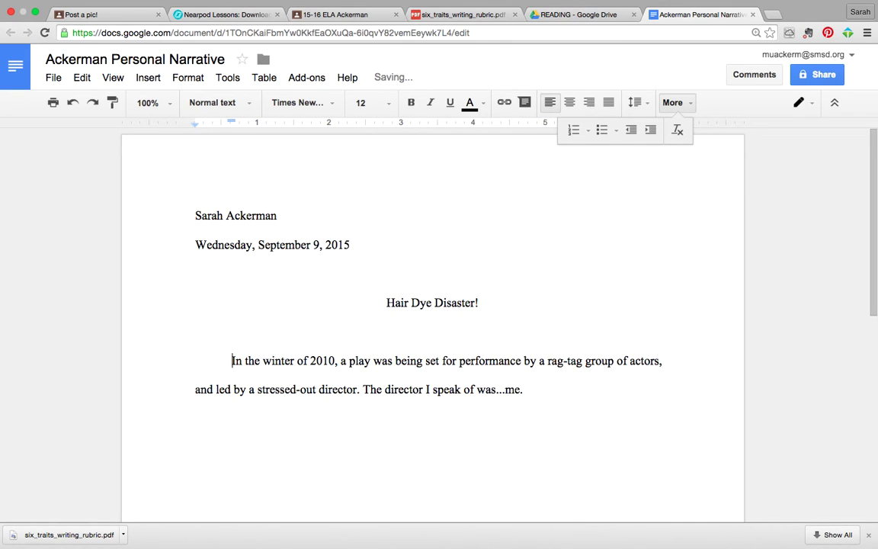
{"action": "key", "text": "BackSpace"}
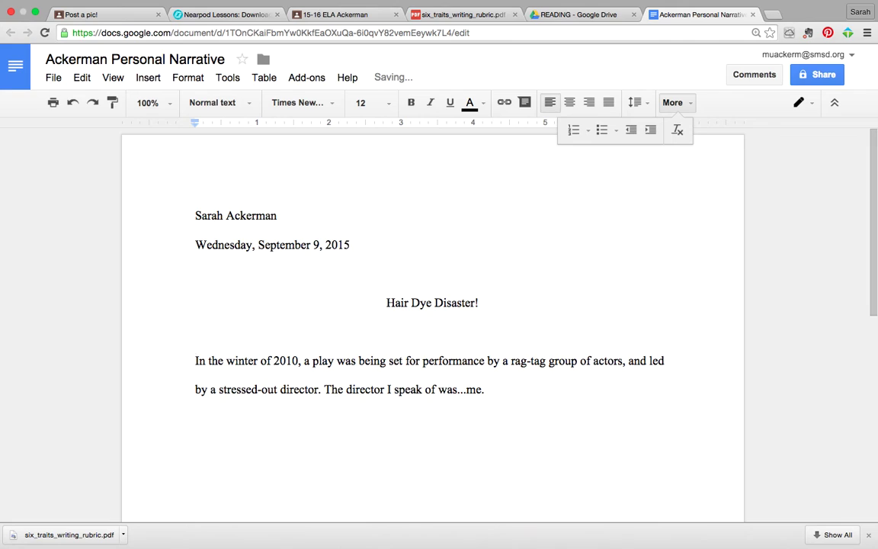
{"action": "key", "text": "Tab"}
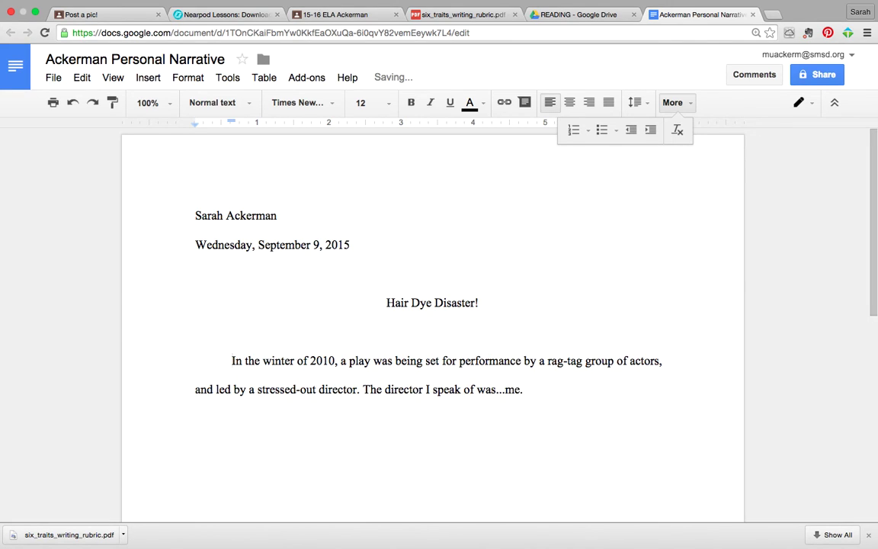
Step: Add a new empty paragraph after 'was...me.' and return to the opening paragraph's end
{"action": "left_click", "coordinate": [543, 388]}
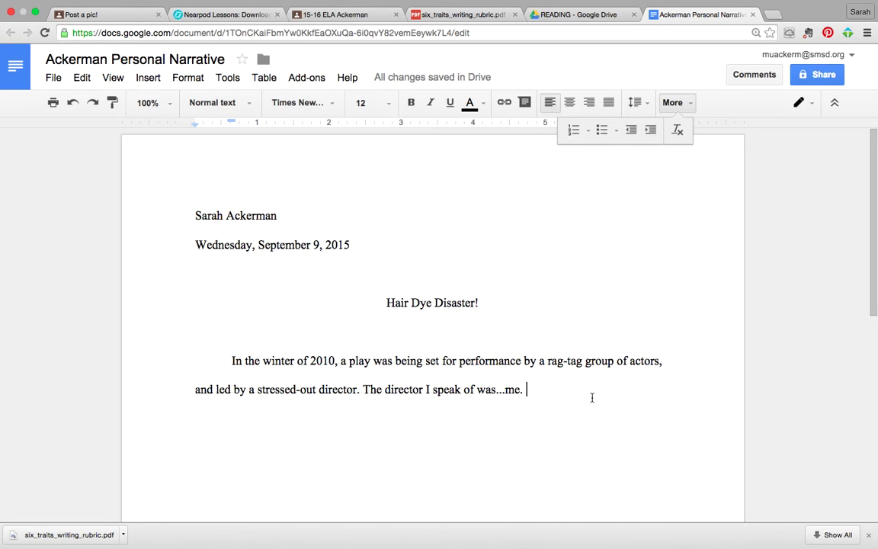
{"action": "key", "text": "Return"}
{"action": "left_click", "coordinate": [547, 386]}
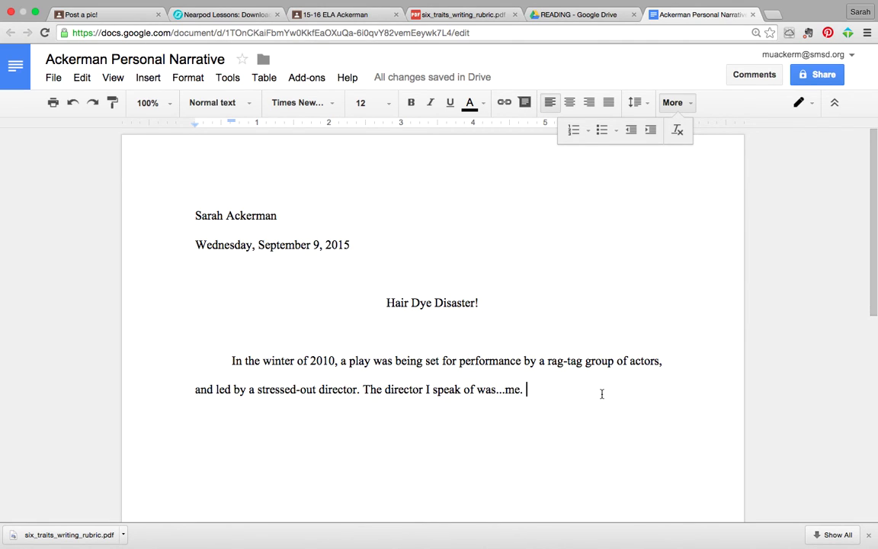